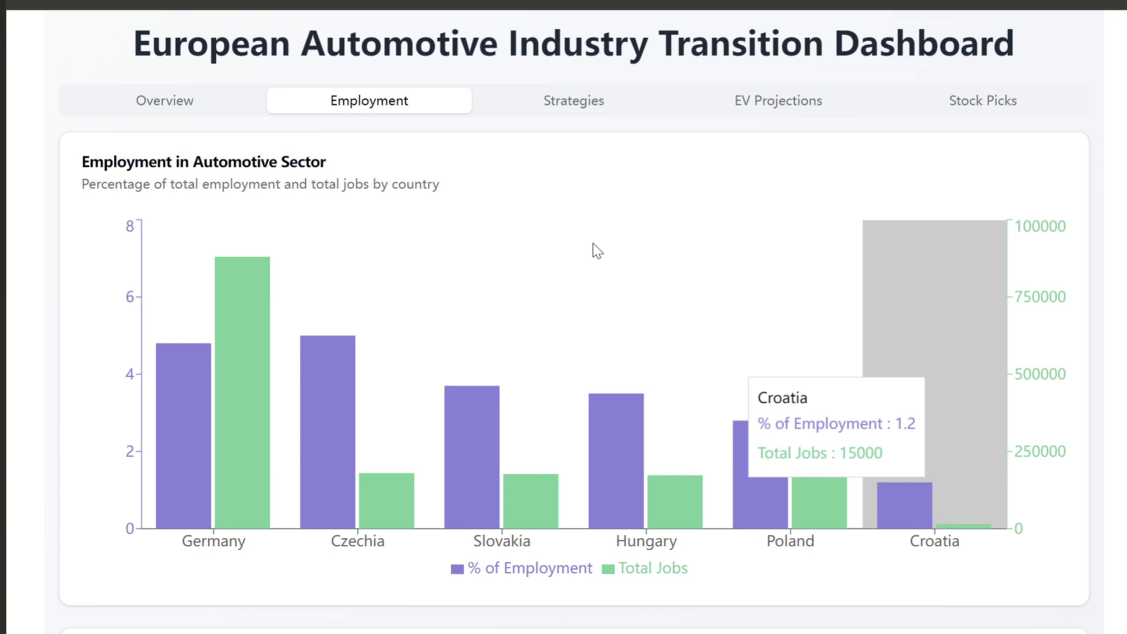
View the company strategies pie chart, then the Projected EV Market Share line chart
{"action": "left_click", "coordinate": [586, 107]}
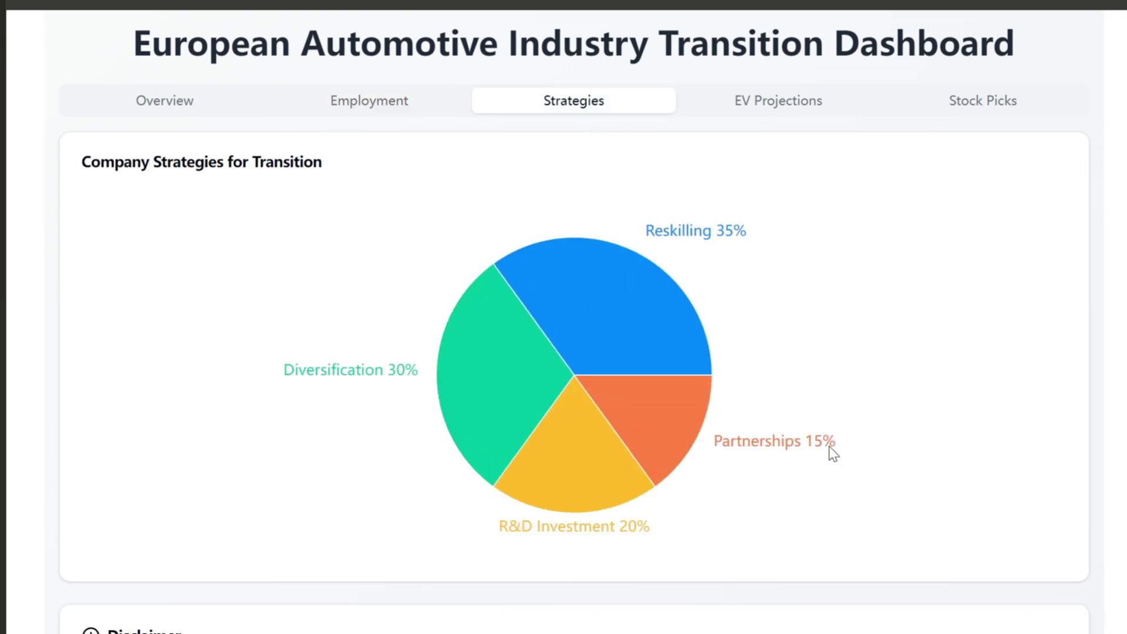
{"action": "left_click", "coordinate": [779, 100]}
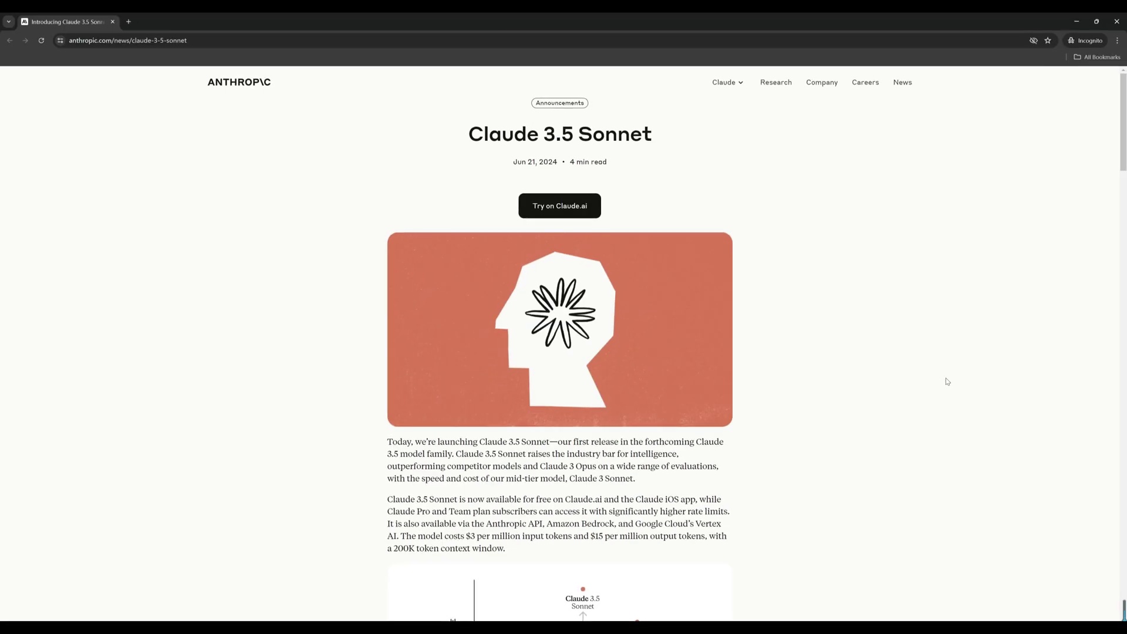
{"action": "scroll", "coordinate": [947, 381], "scroll_direction": "down", "scroll_amount": 3}
{"action": "scroll", "coordinate": [947, 381], "scroll_direction": "down", "scroll_amount": 2}
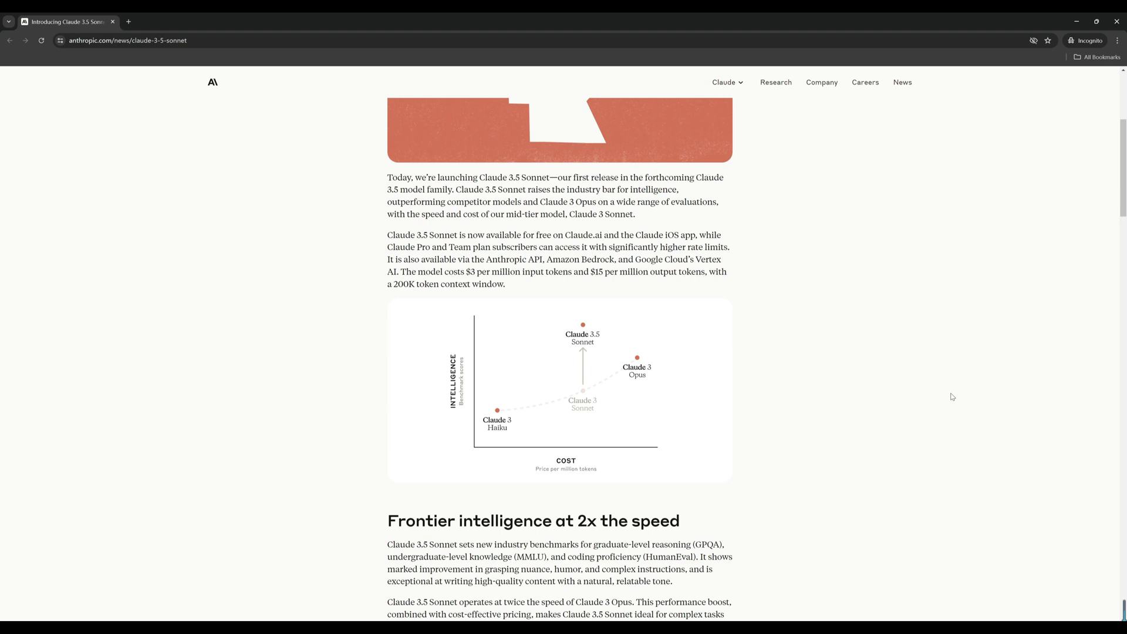
{"action": "scroll", "coordinate": [952, 397], "scroll_direction": "up", "scroll_amount": 3}
{"action": "scroll", "coordinate": [953, 398], "scroll_direction": "up", "scroll_amount": 2}
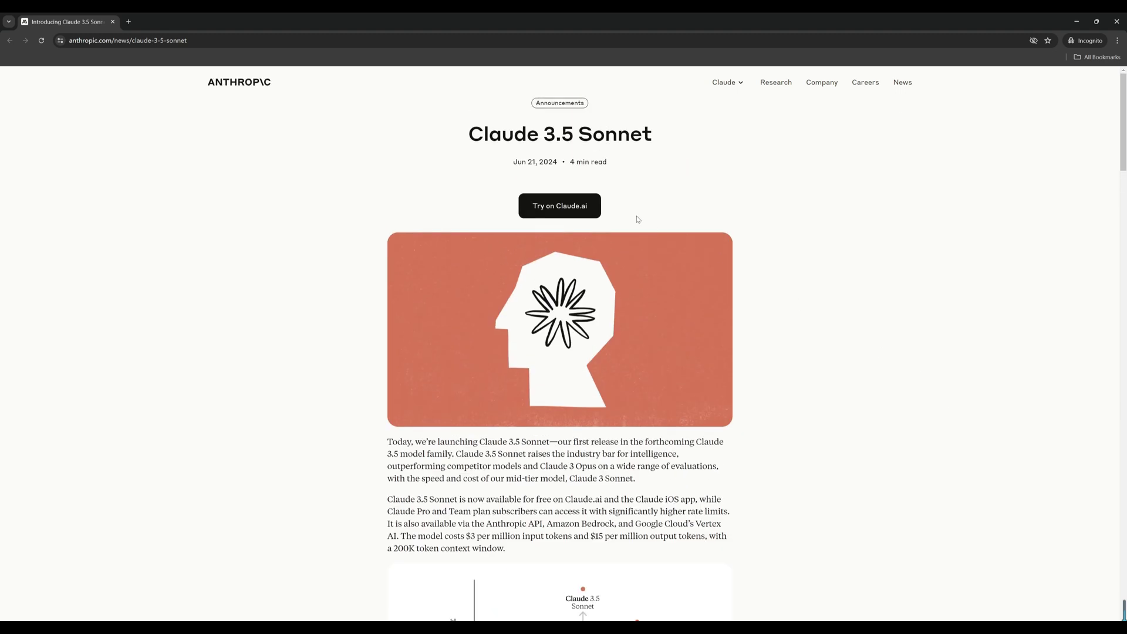
Open claude.ai in a new tab from the 'Try on Claude.ai' link
{"action": "left_click", "coordinate": [597, 208]}
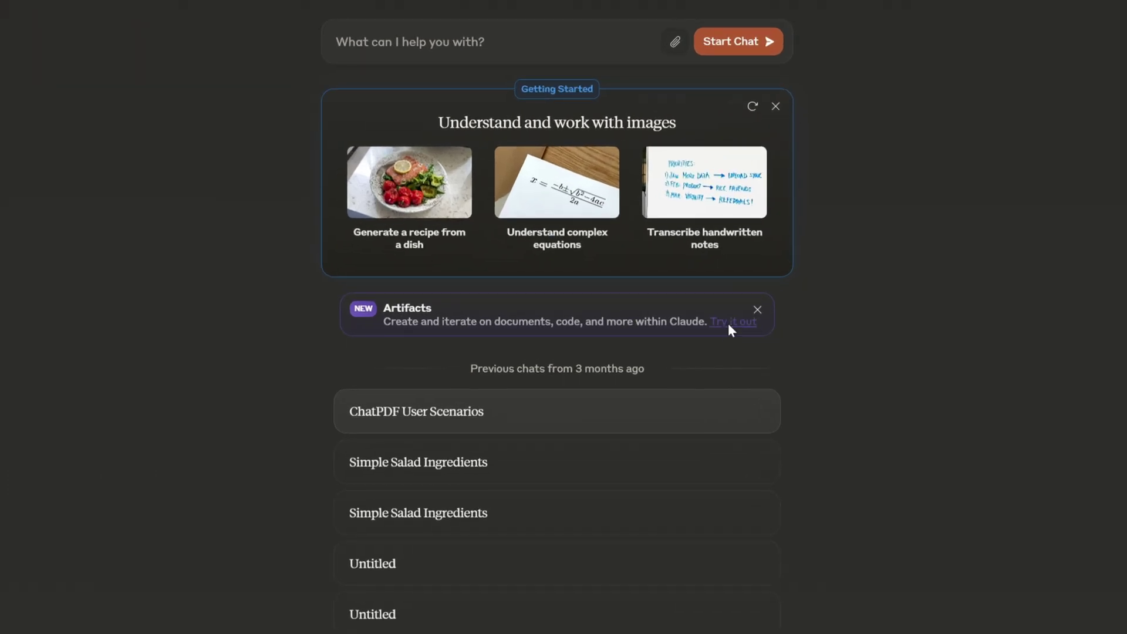
Turn on the Artifacts feature from the Artifacts banner's feature preview
{"action": "left_click", "coordinate": [729, 324]}
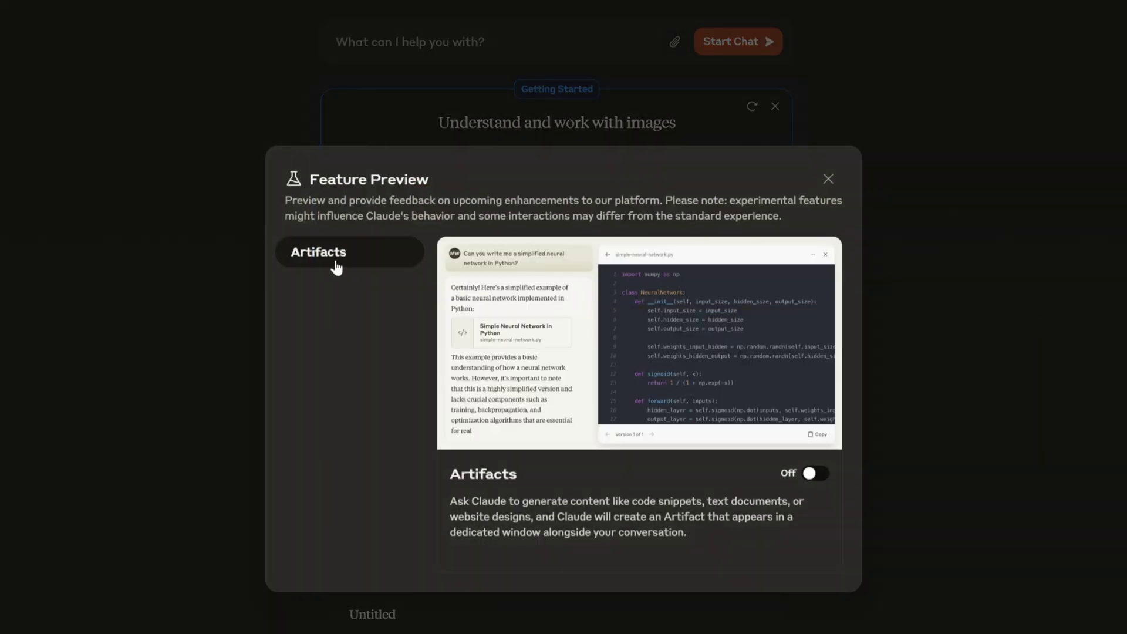
{"action": "left_click", "coordinate": [808, 474]}
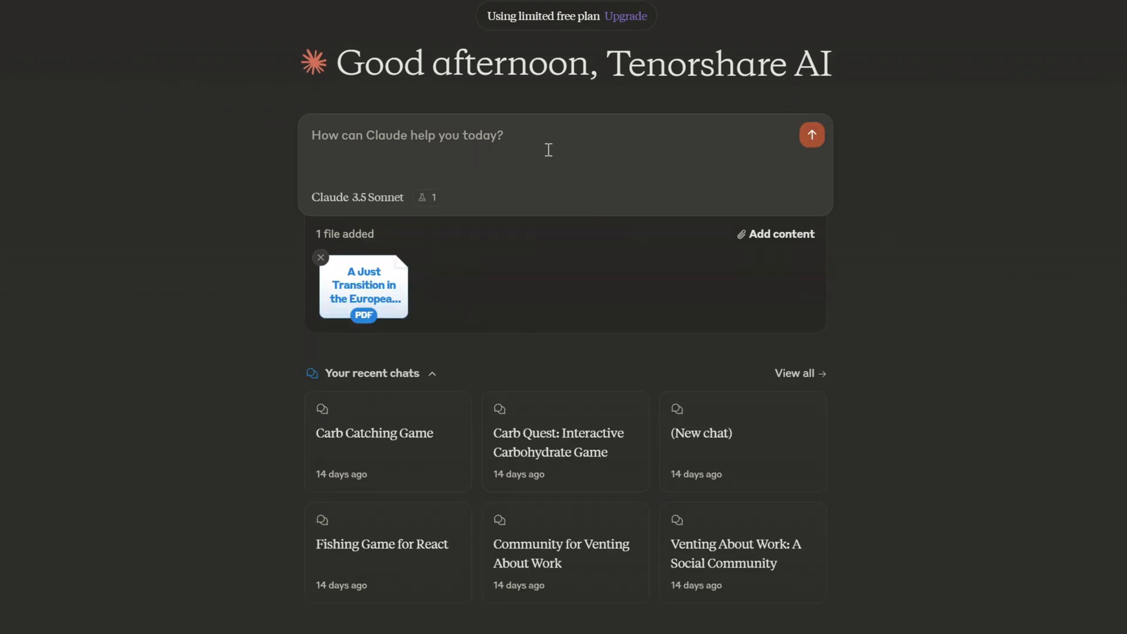
Paste the dashboard request and send it with the attached car-industry transition report
{"action": "type", "text": "Come up with a detailed analysis and summary with stock recommendations by carefully reading the attached report. Put together a nice interactive and highly detailed but visually appealing dashboard."}
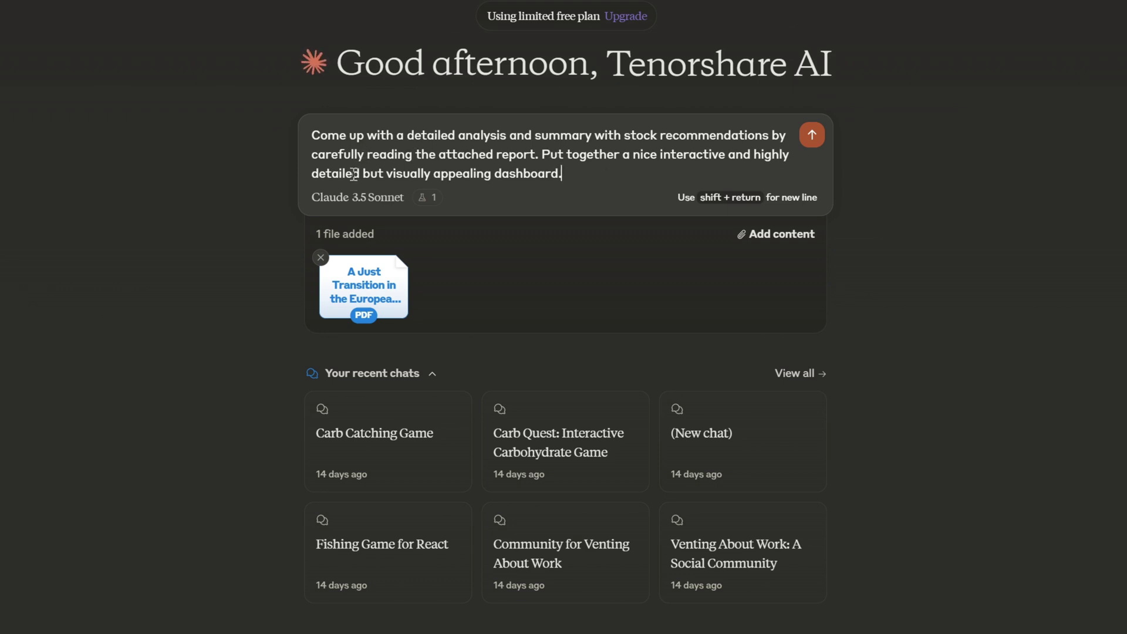
{"action": "left_click", "coordinate": [811, 135]}
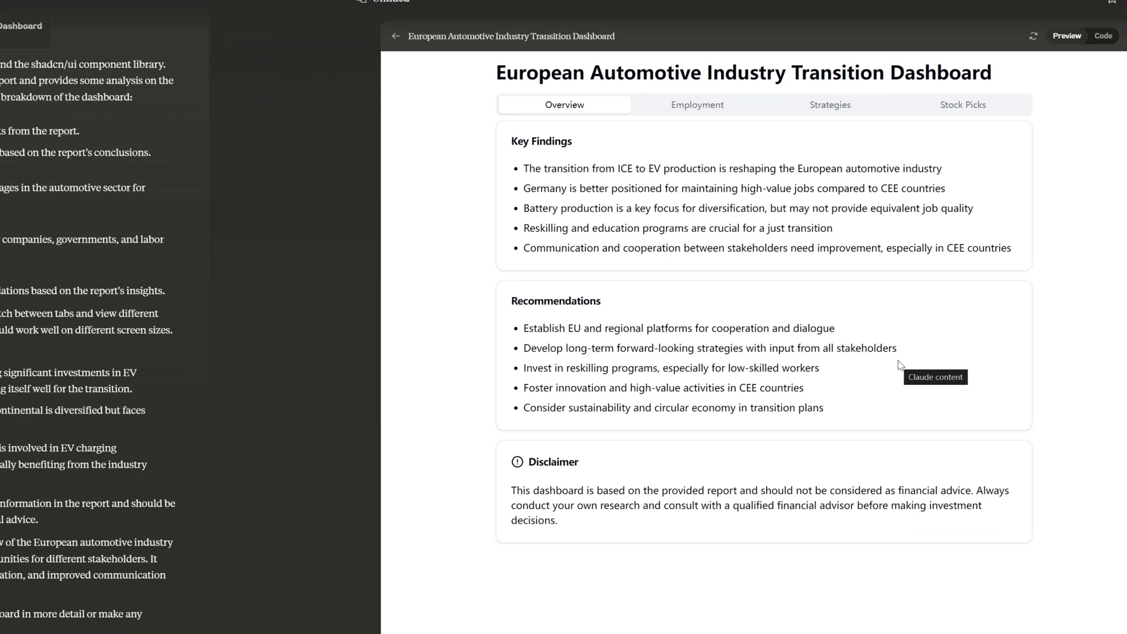
Check the employment-by-country chart, then request a more interactive, beautiful dashboard
{"action": "left_click", "coordinate": [605, 98]}
{"action": "type", "text": "Make it 10x more interactive and beautiful."}
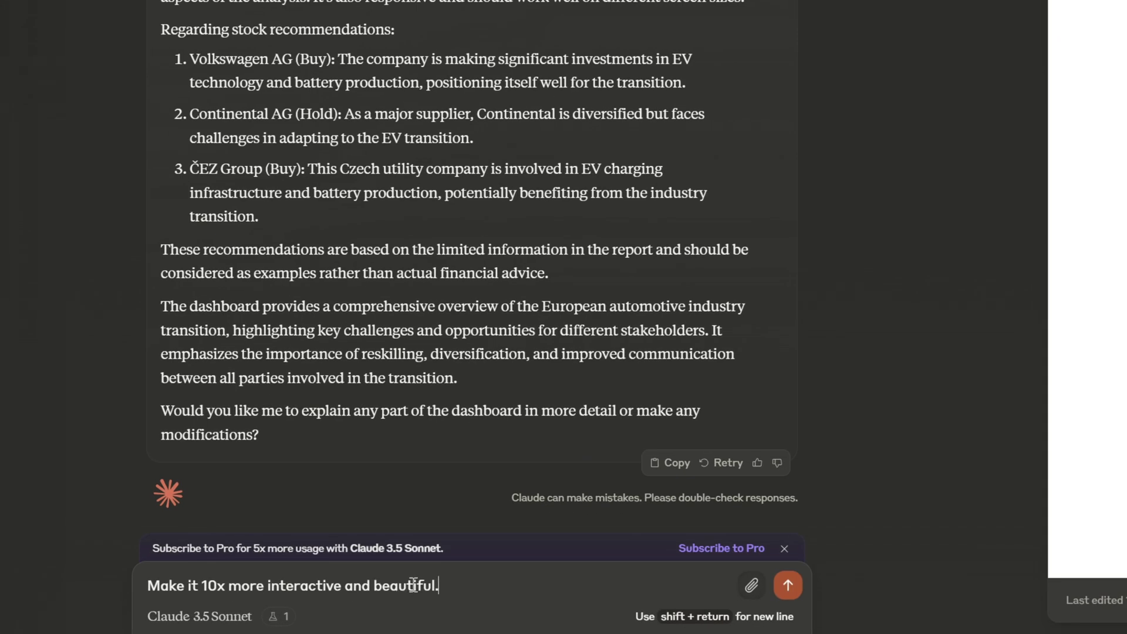
{"action": "key", "text": "Return"}
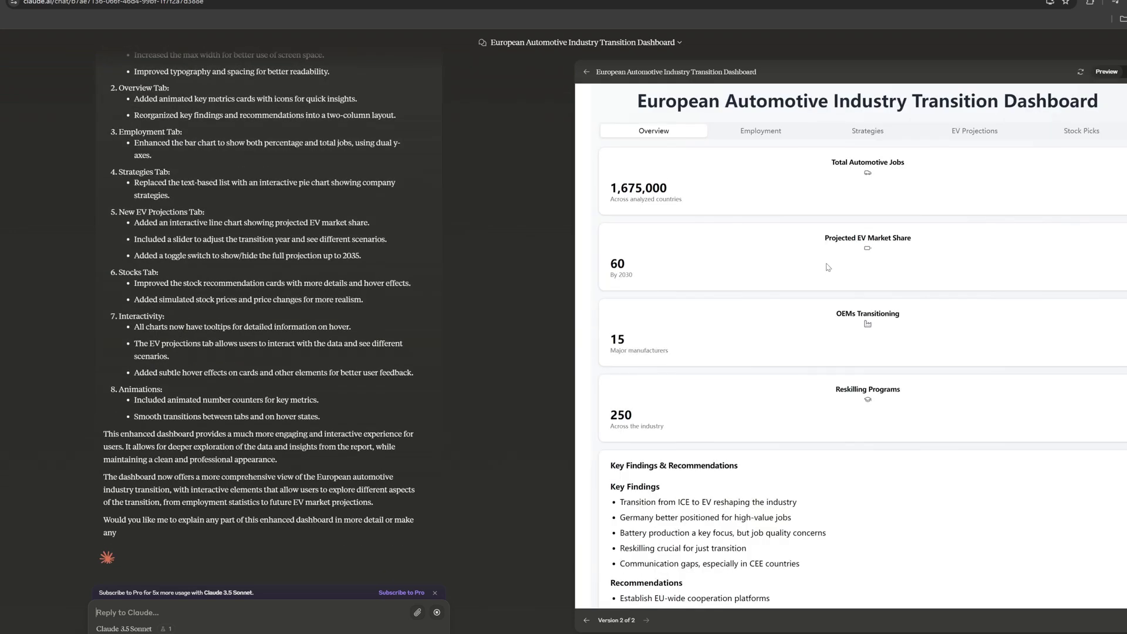
Browse the Employment, Strategies and EV Projections tabs and set the transition year slider to 2047
{"action": "left_click", "coordinate": [761, 131]}
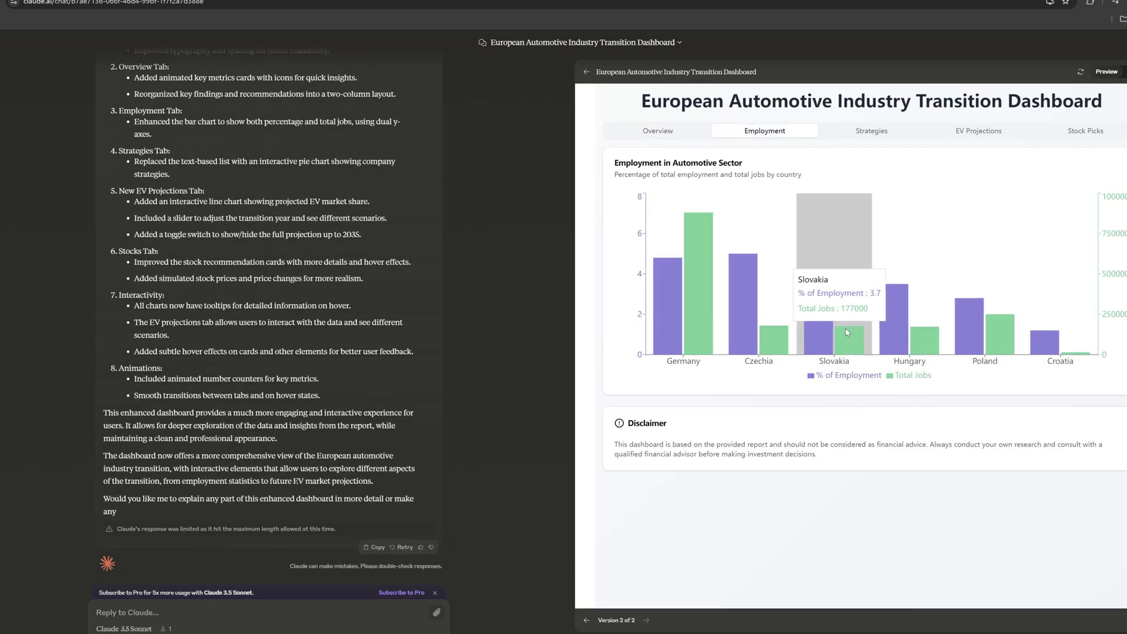
{"action": "left_click", "coordinate": [872, 131]}
{"action": "mouse_move", "coordinate": [921, 297]}
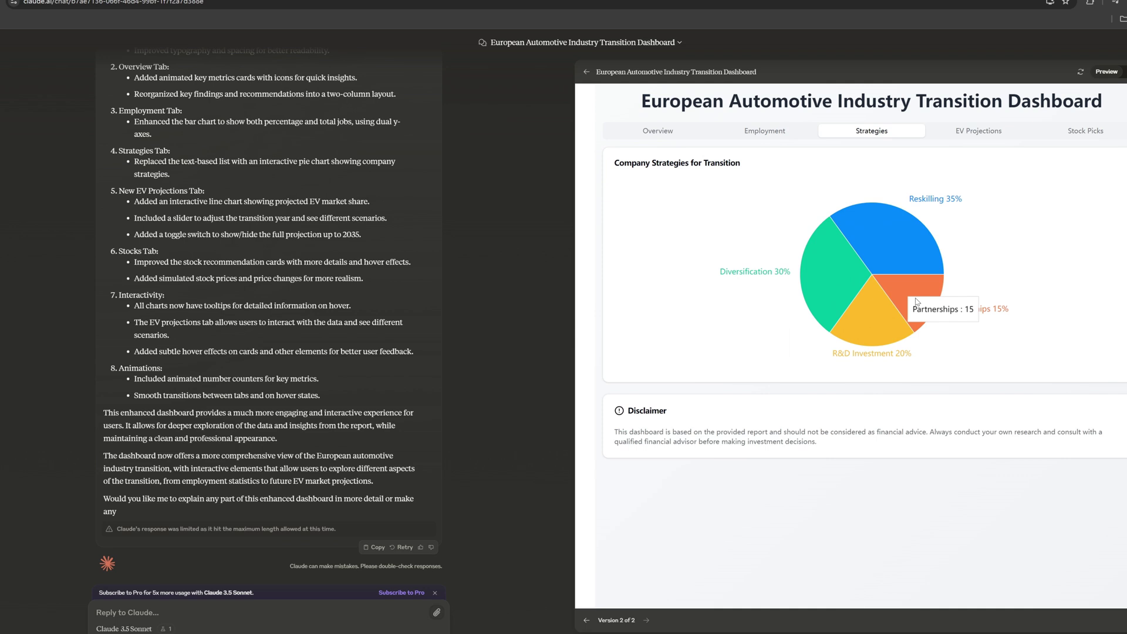
{"action": "left_click", "coordinate": [978, 130]}
{"action": "mouse_move", "coordinate": [967, 271]}
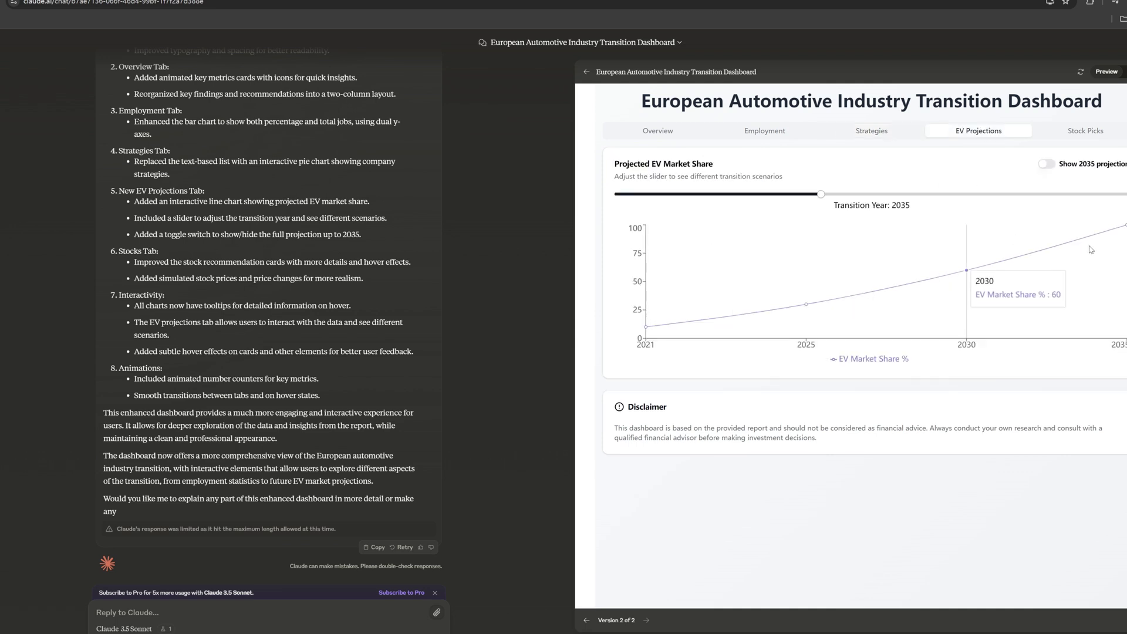
{"action": "left_click_drag", "start_coordinate": [801, 194], "coordinate": [1004, 194]}
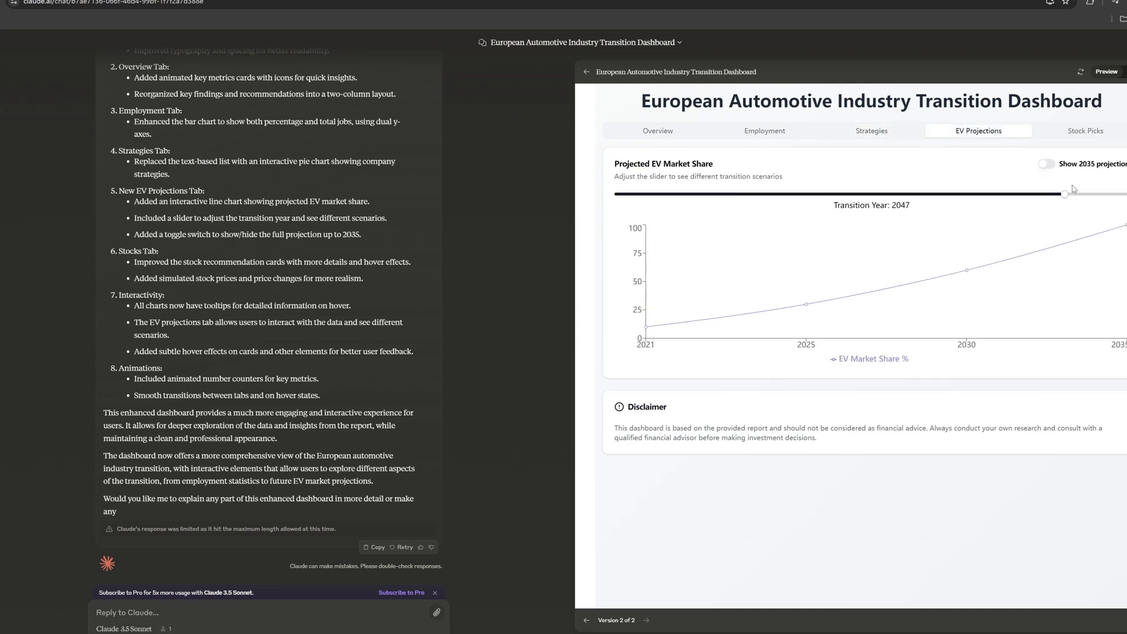
{"action": "left_click", "coordinate": [1085, 130]}
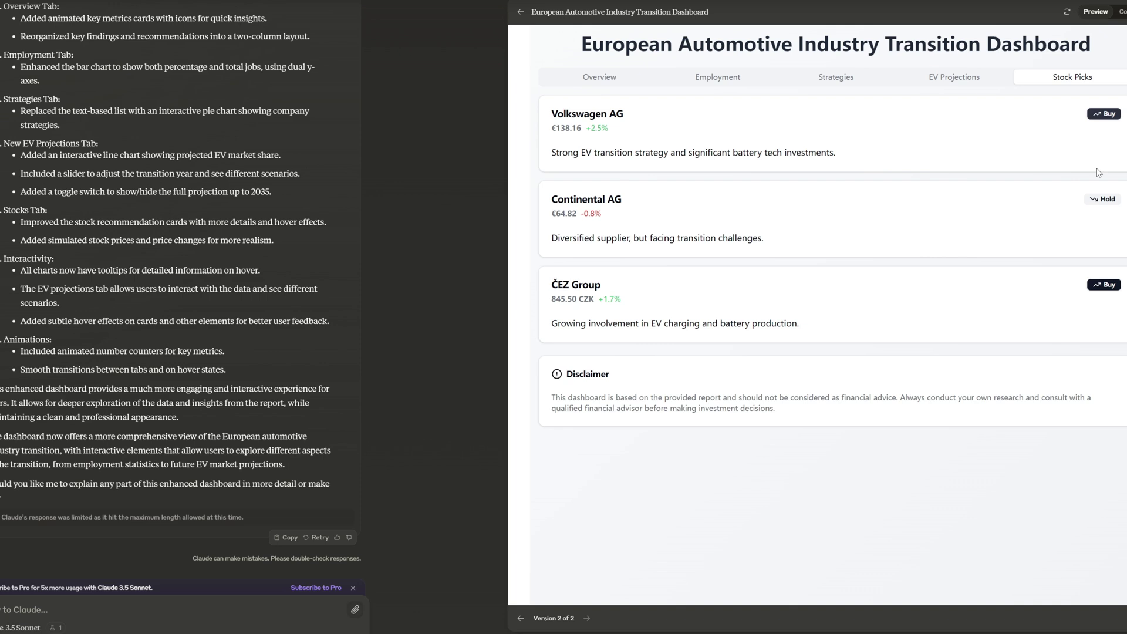